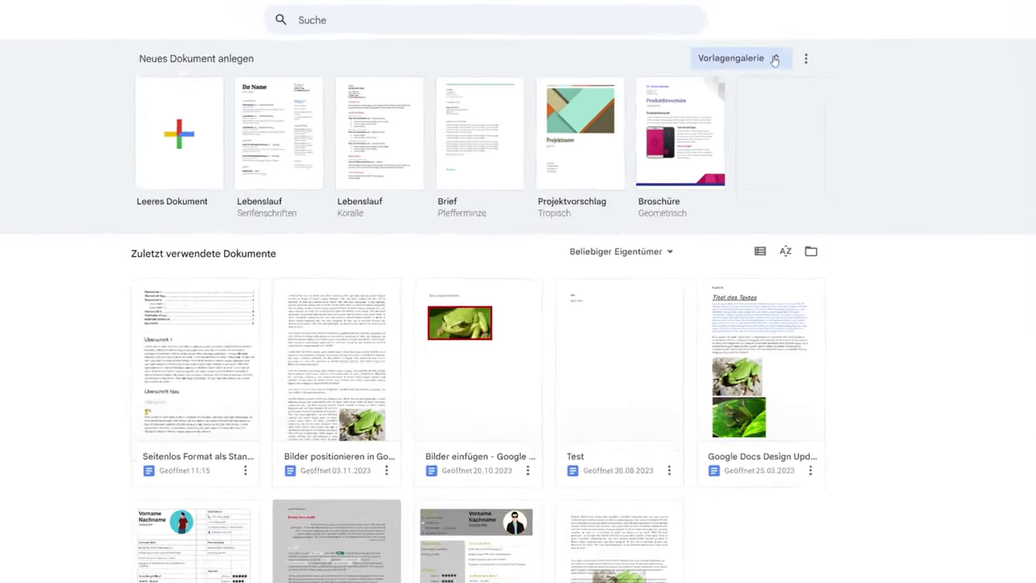
- Open the template gallery and browse down through the Lebensläufe, Buchstaben, Privat, Dienstlich and Bildung sections
{"action": "left_click", "coordinate": [857, 98]}
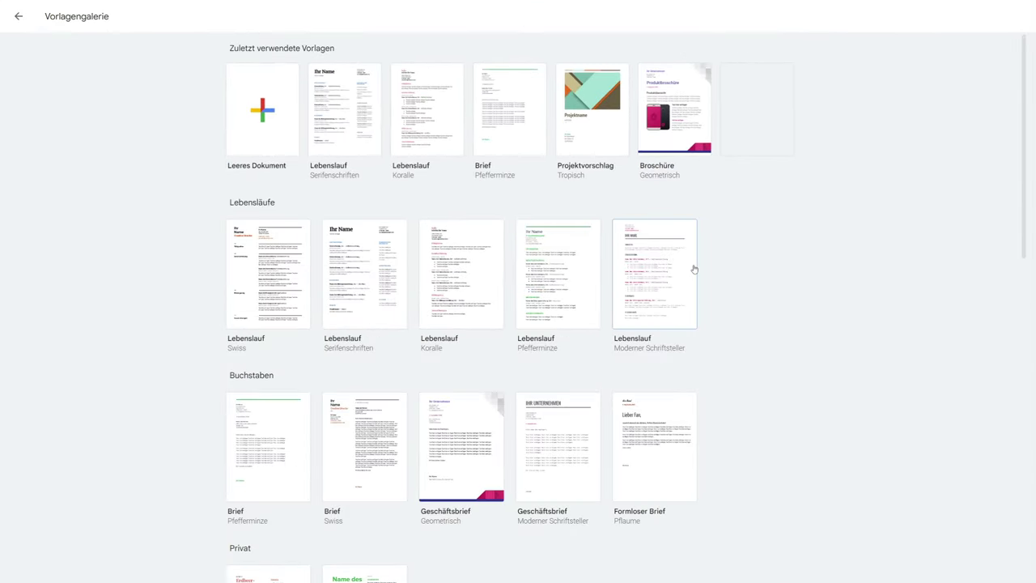
{"action": "scroll", "coordinate": [694, 267], "scroll_direction": "down", "scroll_amount": 1}
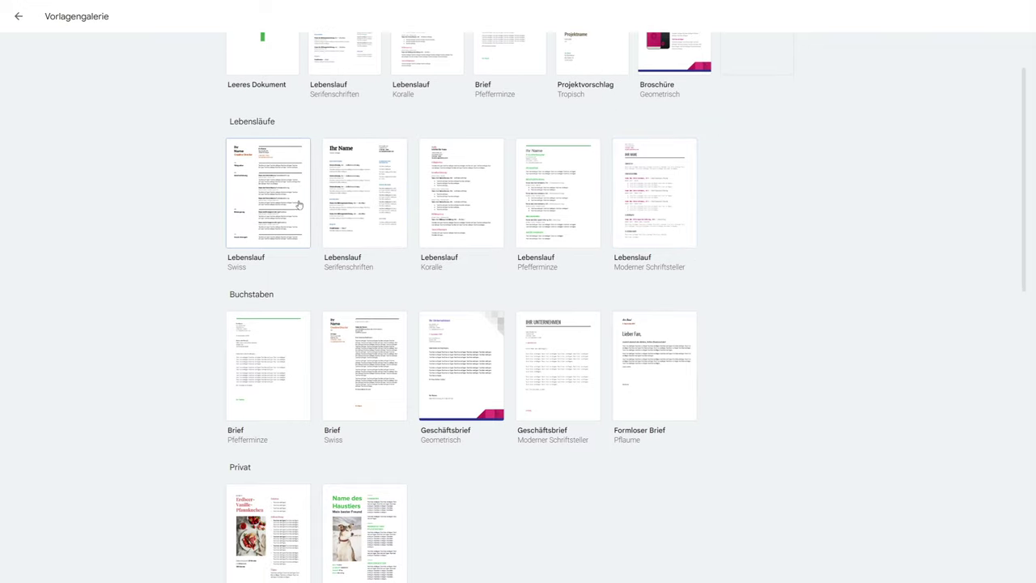
{"action": "scroll", "coordinate": [271, 174], "scroll_direction": "down", "scroll_amount": 1}
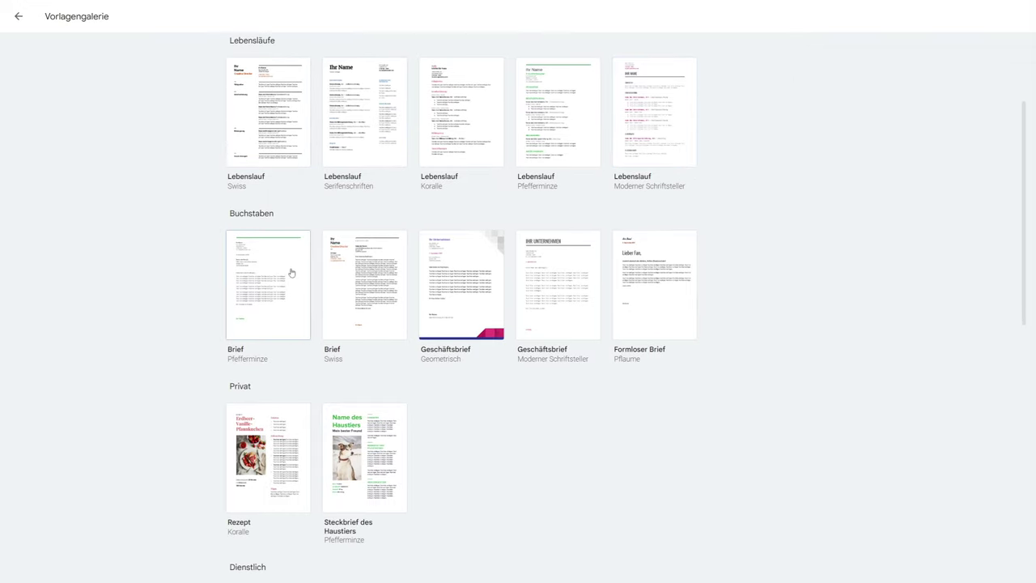
{"action": "scroll", "coordinate": [288, 256], "scroll_direction": "down", "scroll_amount": 1}
{"action": "scroll", "coordinate": [340, 307], "scroll_direction": "down", "scroll_amount": 1}
{"action": "scroll", "coordinate": [453, 370], "scroll_direction": "down", "scroll_amount": 2}
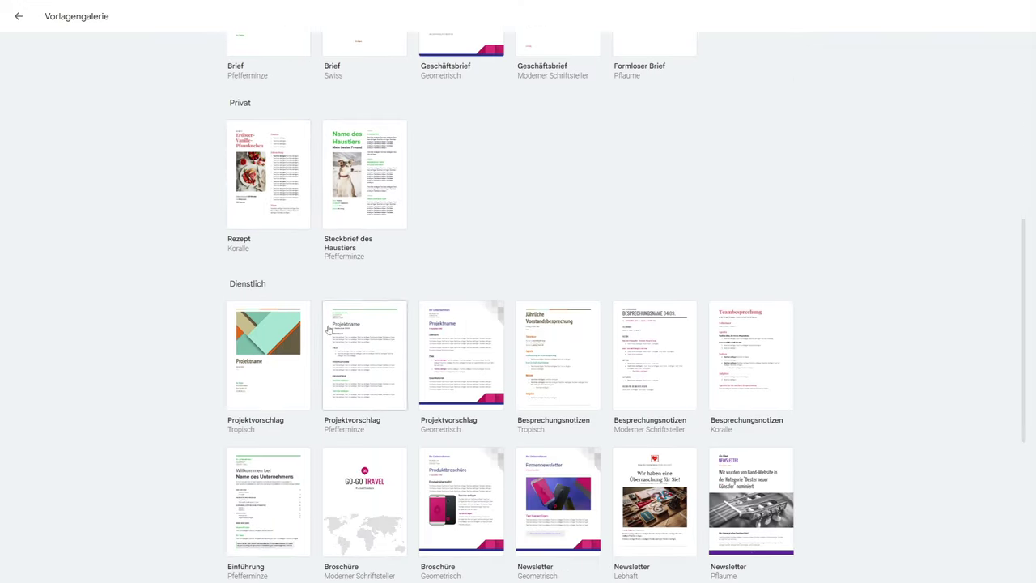
{"action": "scroll", "coordinate": [452, 370], "scroll_direction": "down", "scroll_amount": 1}
{"action": "scroll", "coordinate": [452, 370], "scroll_direction": "down", "scroll_amount": 1}
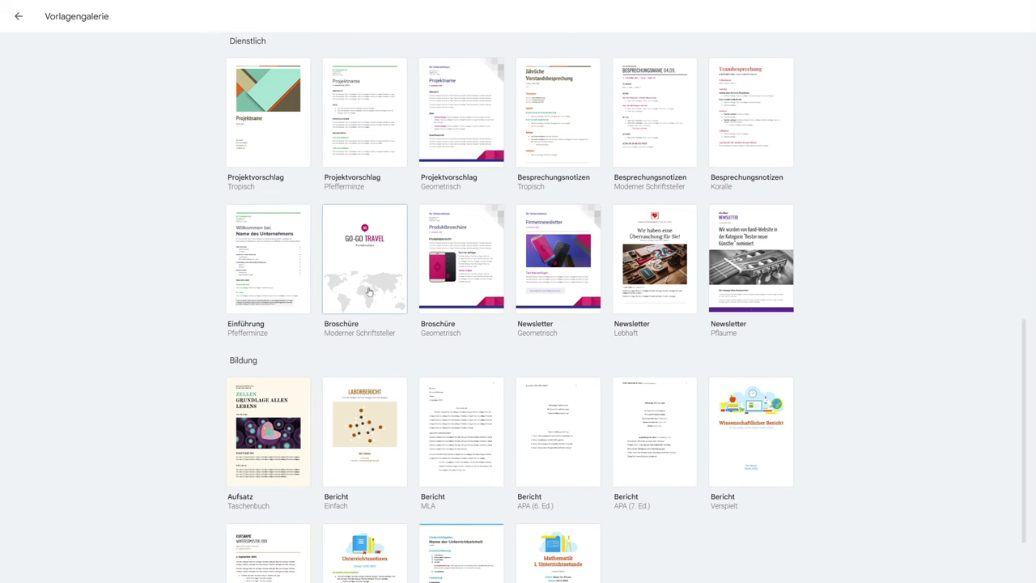
{"action": "scroll", "coordinate": [380, 290], "scroll_direction": "down", "scroll_amount": 1}
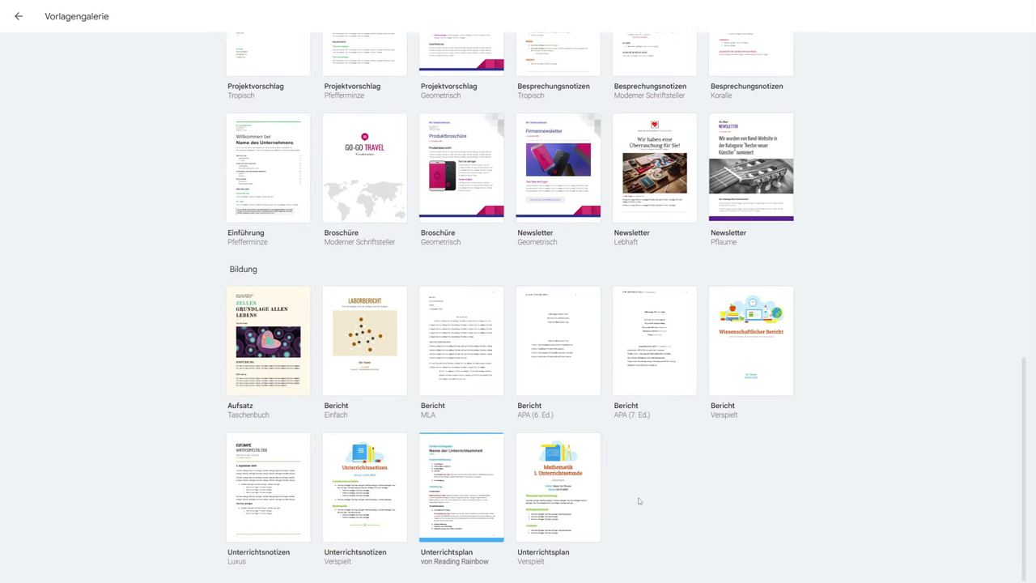
- Return to the letter templates such as Brief Pfefferminze, Brief Swiss and Geschäftsbrief Geometrisch
{"action": "scroll", "coordinate": [685, 495], "scroll_direction": "up", "scroll_amount": 1}
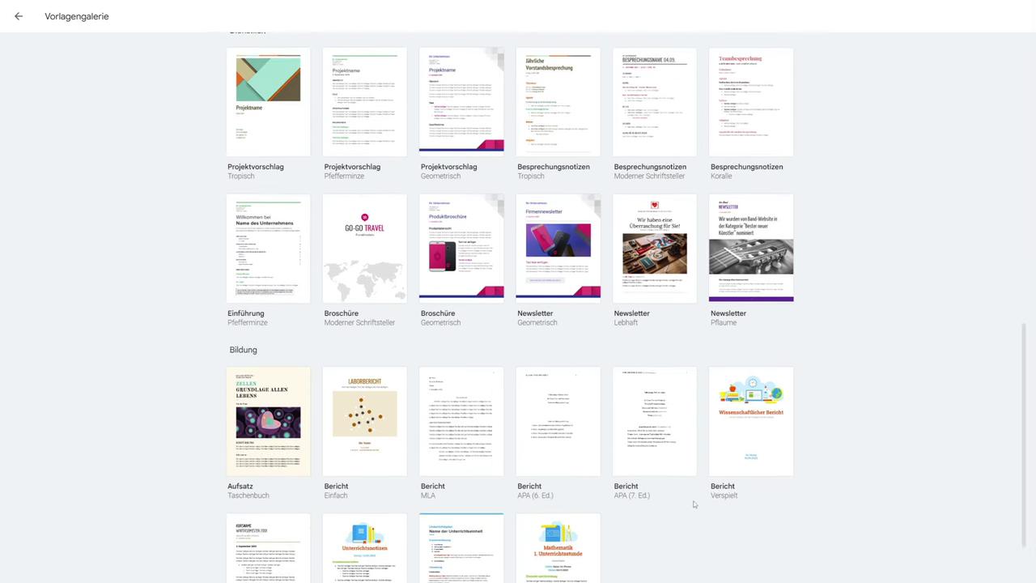
{"action": "scroll", "coordinate": [805, 491], "scroll_direction": "up", "scroll_amount": 1}
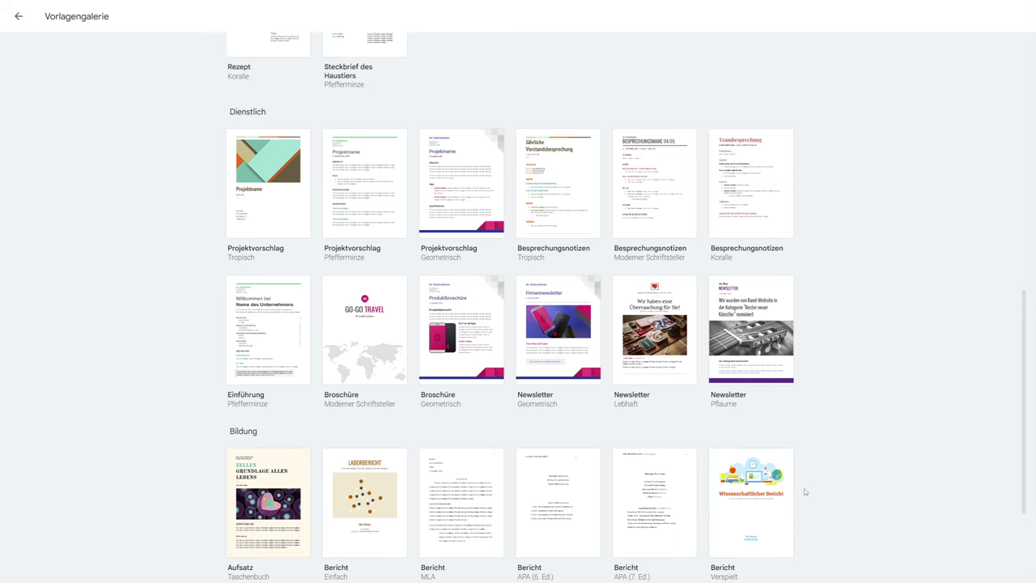
{"action": "scroll", "coordinate": [805, 491], "scroll_direction": "up", "scroll_amount": 5}
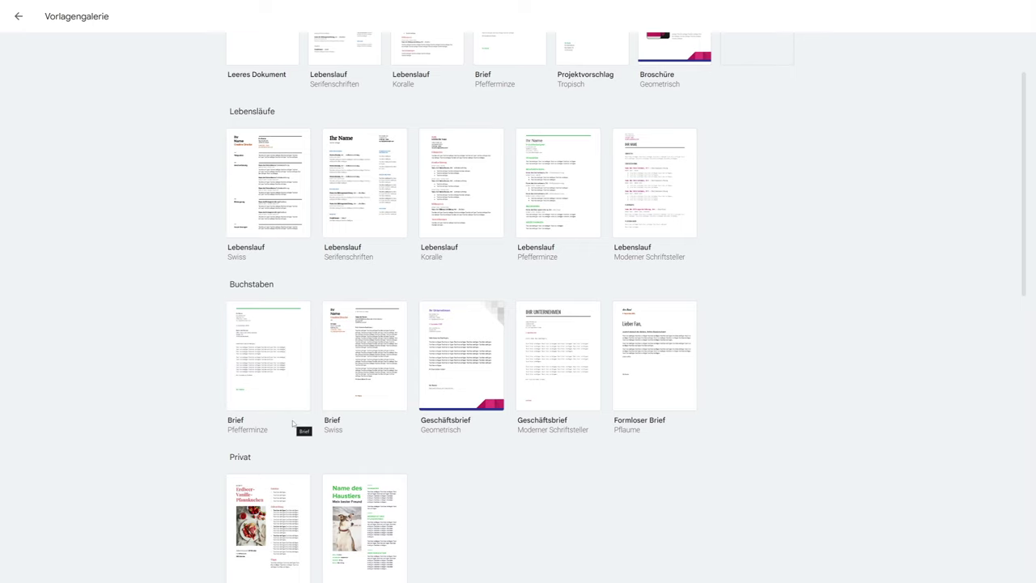
{"action": "scroll", "coordinate": [294, 430], "scroll_direction": "up", "scroll_amount": 1}
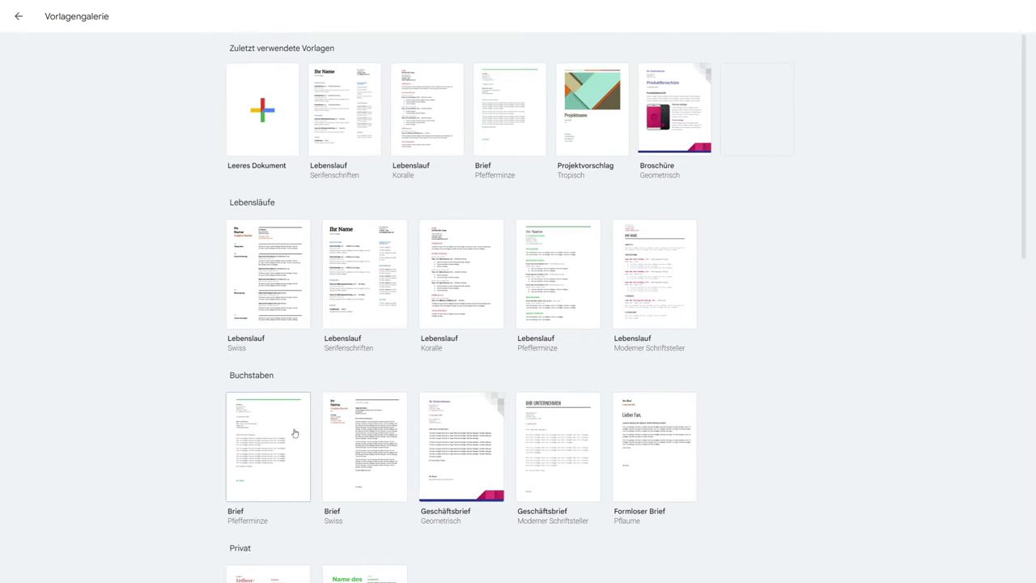
{"action": "scroll", "coordinate": [294, 429], "scroll_direction": "down", "scroll_amount": 2}
{"action": "scroll", "coordinate": [310, 414], "scroll_direction": "up", "scroll_amount": 2}
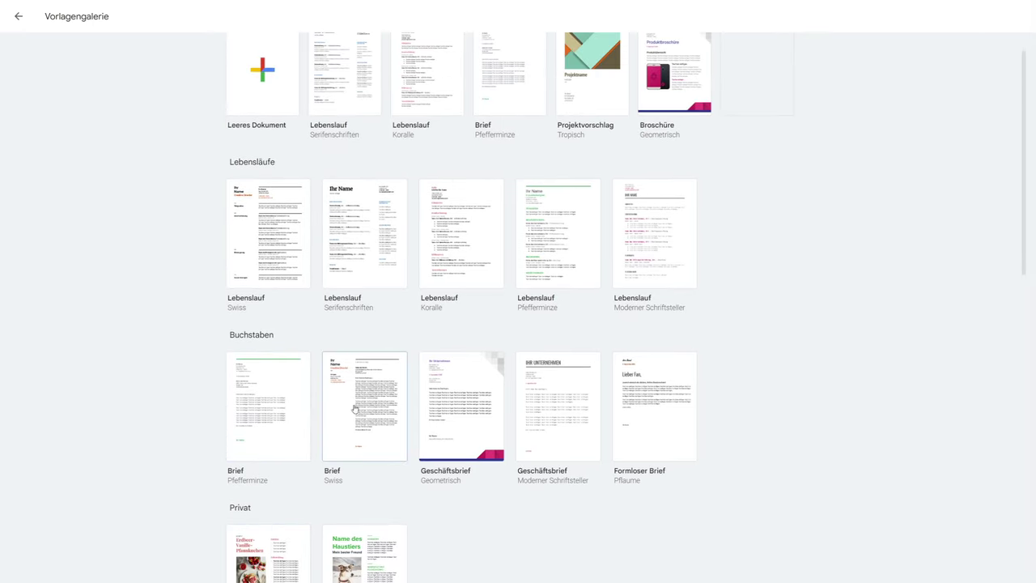
{"action": "scroll", "coordinate": [361, 407], "scroll_direction": "up", "scroll_amount": 1}
{"action": "scroll", "coordinate": [361, 407], "scroll_direction": "down", "scroll_amount": 2}
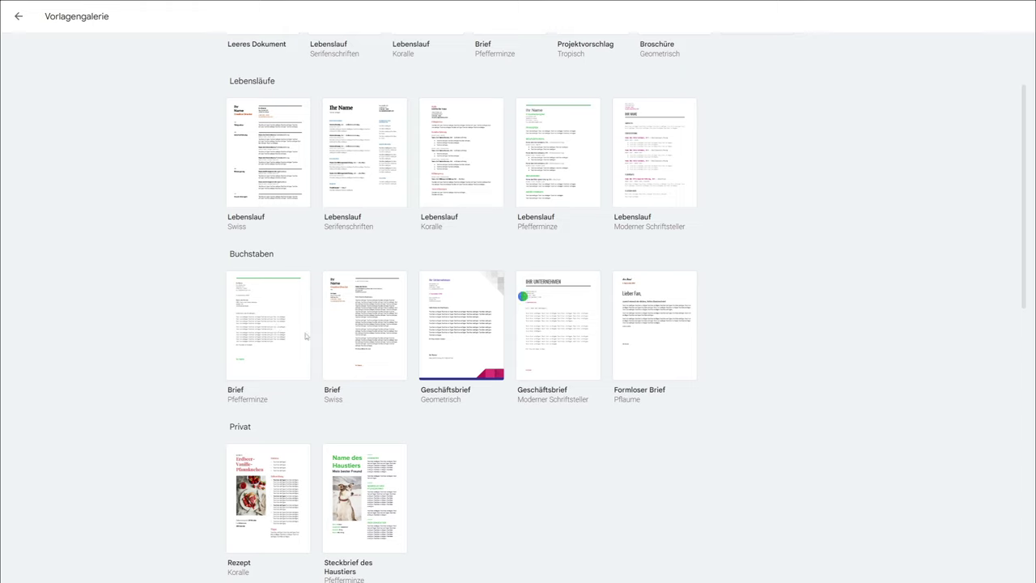
{"action": "left_click", "coordinate": [305, 337]}
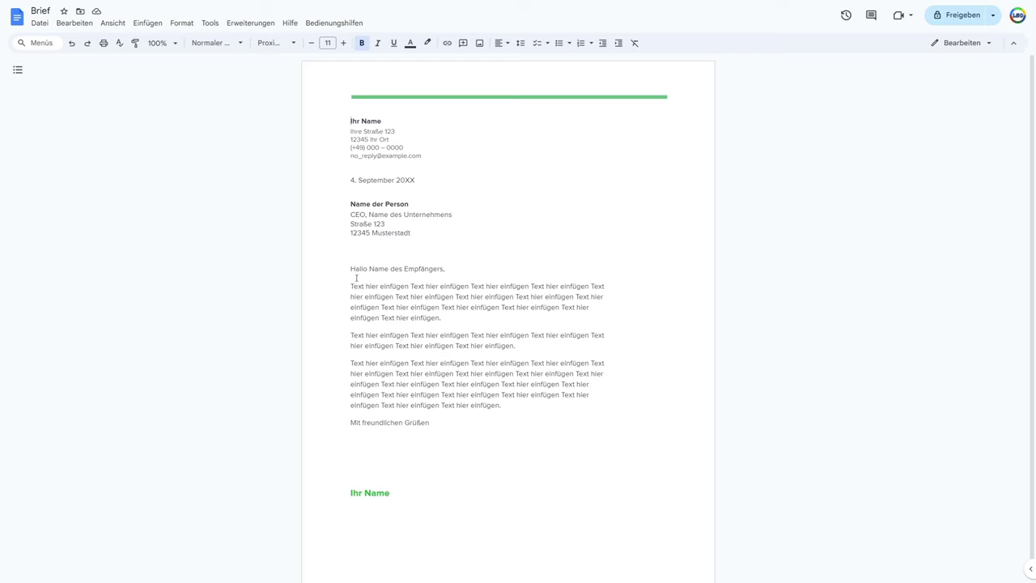
{"action": "left_click_drag", "start_coordinate": [350, 265], "coordinate": [494, 416]}
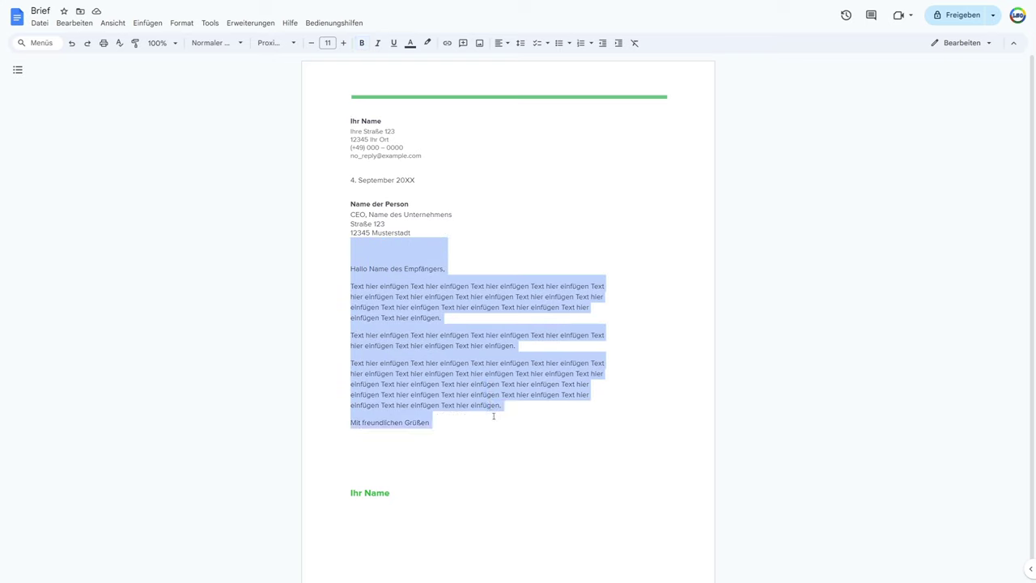
{"action": "left_click", "coordinate": [446, 426]}
{"action": "left_click", "coordinate": [328, 423]}
{"action": "left_click", "coordinate": [458, 429]}
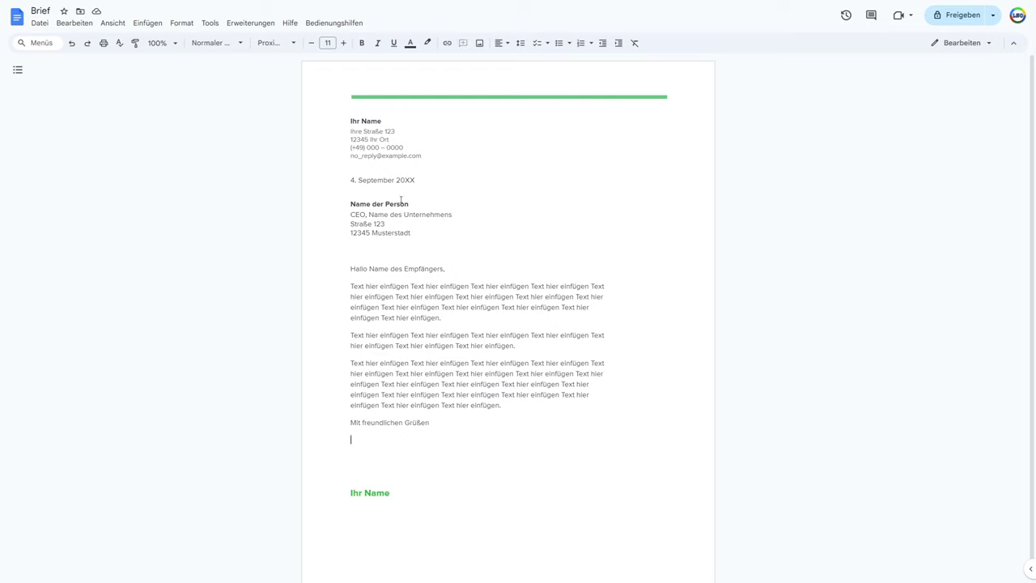
{"action": "left_click_drag", "start_coordinate": [350, 112], "coordinate": [423, 158]}
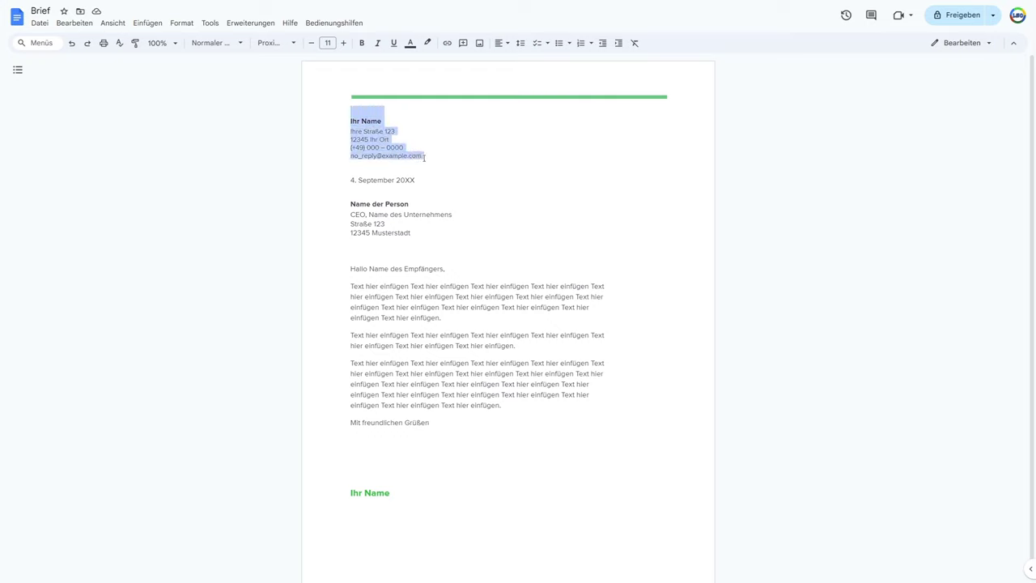
{"action": "left_click_drag", "start_coordinate": [353, 180], "coordinate": [419, 162]}
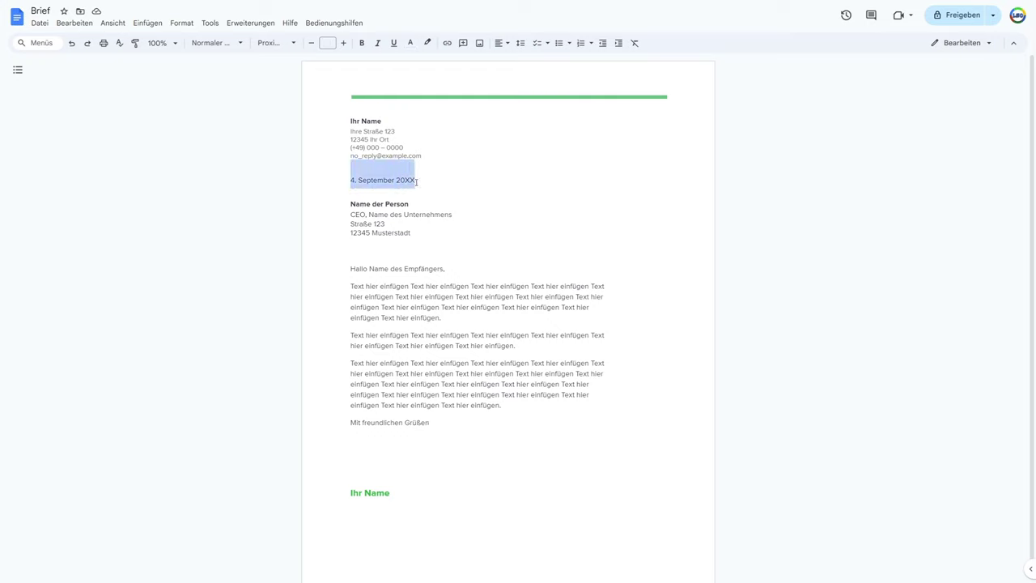
{"action": "left_click", "coordinate": [429, 204]}
{"action": "triple_click", "coordinate": [423, 233]}
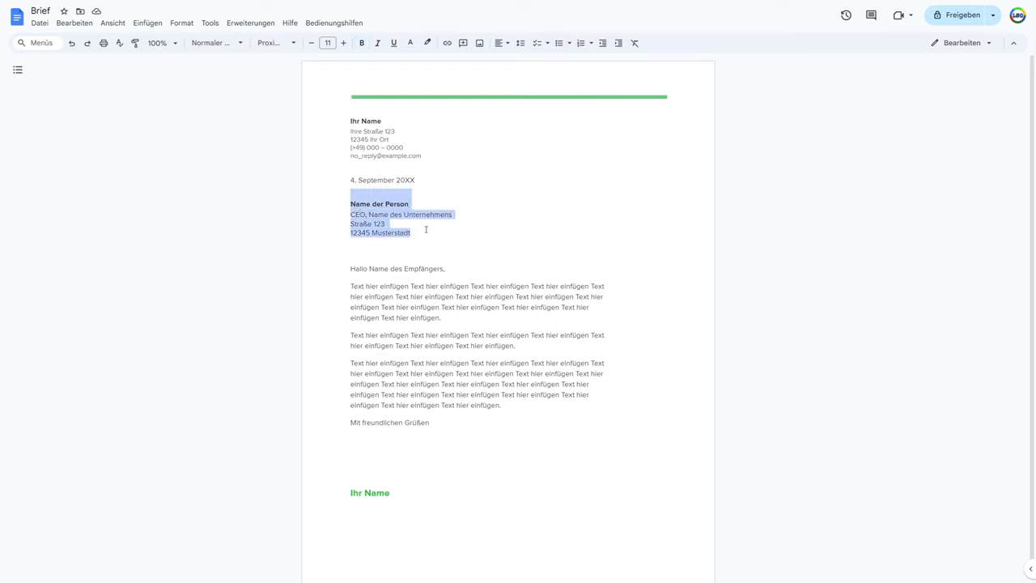
{"action": "left_click", "coordinate": [428, 232]}
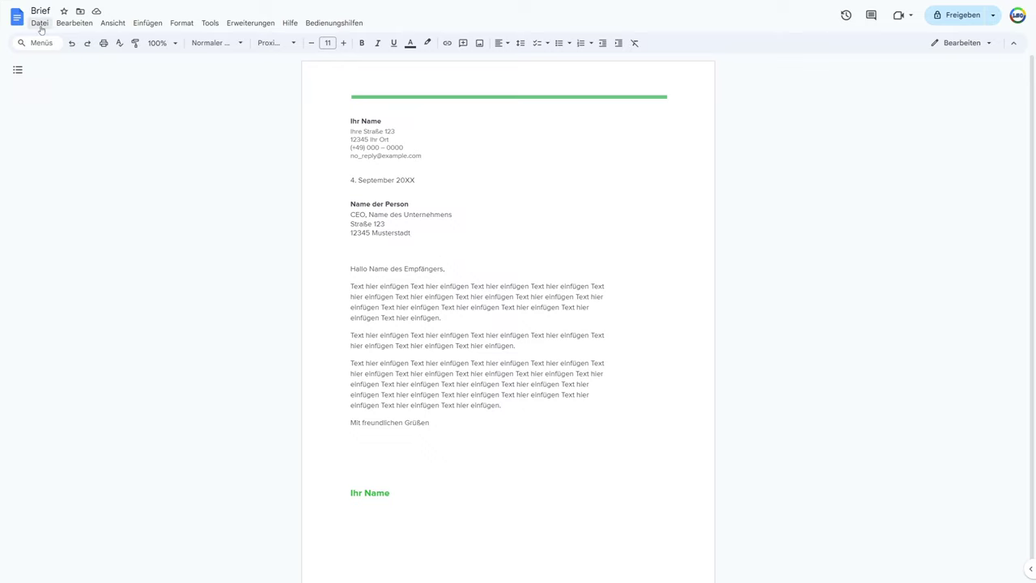
{"action": "left_click", "coordinate": [113, 24]}
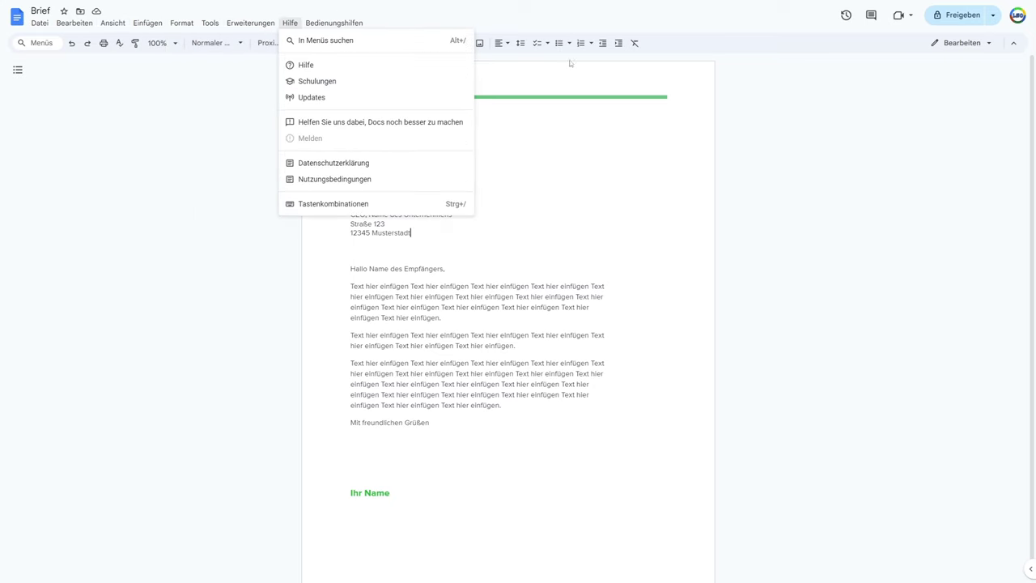
{"action": "left_click", "coordinate": [679, 51]}
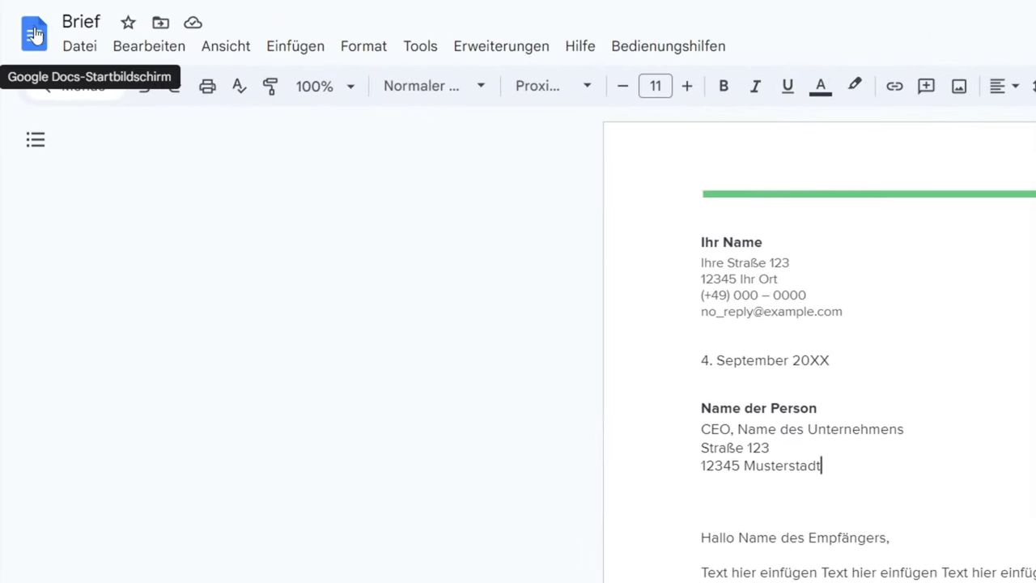
- Go back to the Docs start page and hide the template row with 'Alle Vorlagen ausblenden'
{"action": "left_click", "coordinate": [39, 34]}
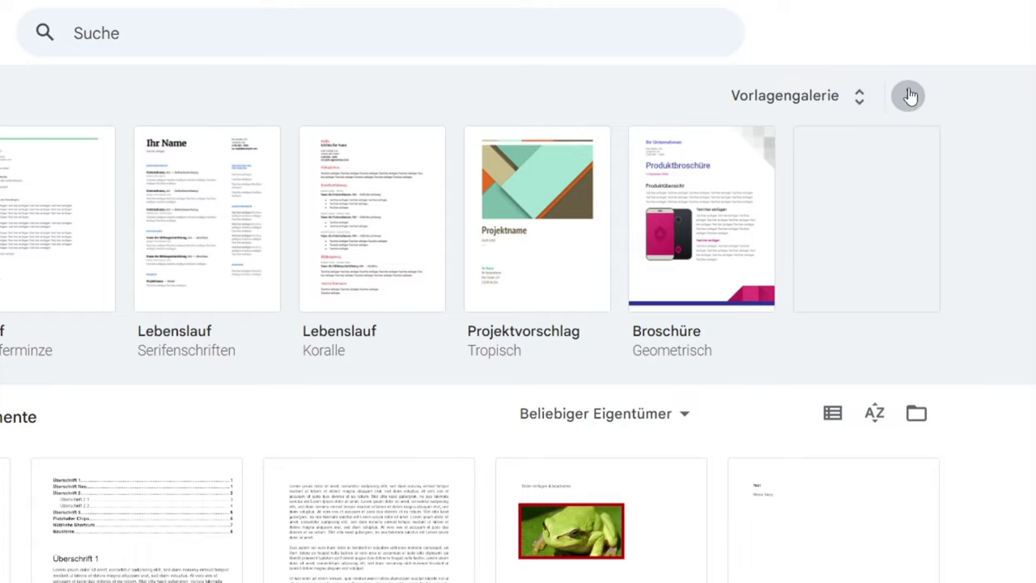
{"action": "left_click", "coordinate": [911, 98]}
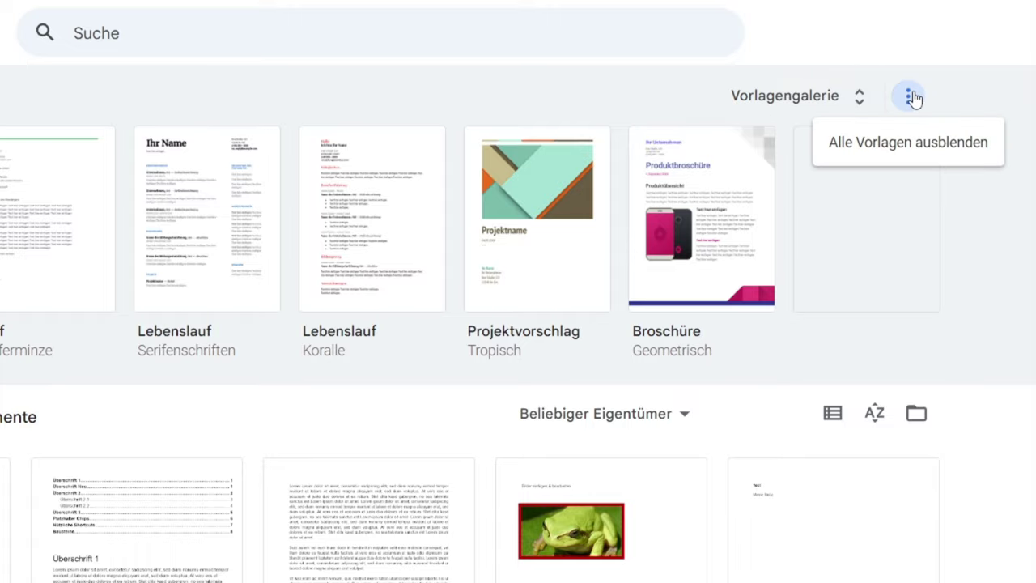
{"action": "left_click", "coordinate": [888, 143]}
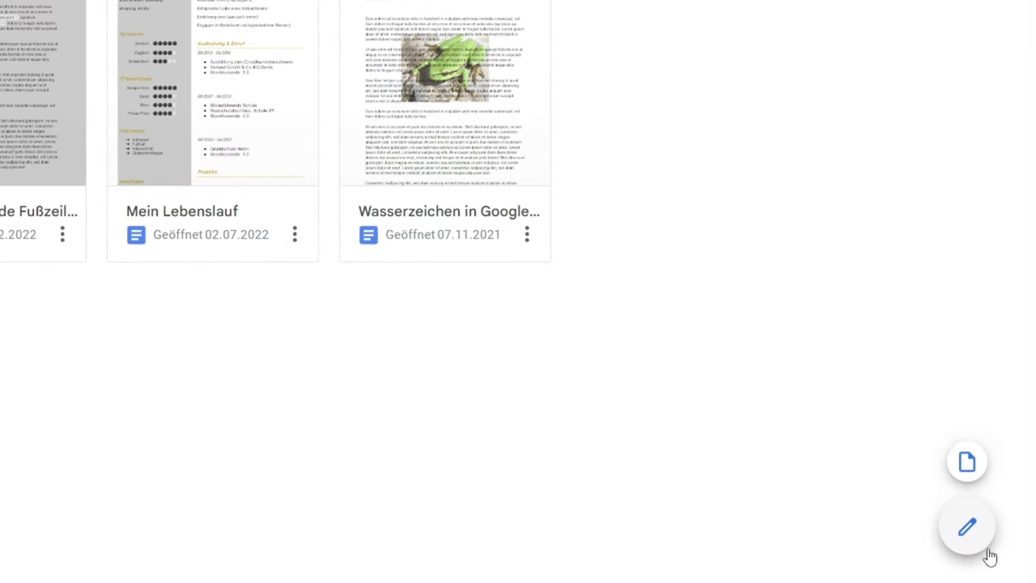
{"action": "mouse_move", "coordinate": [949, 541]}
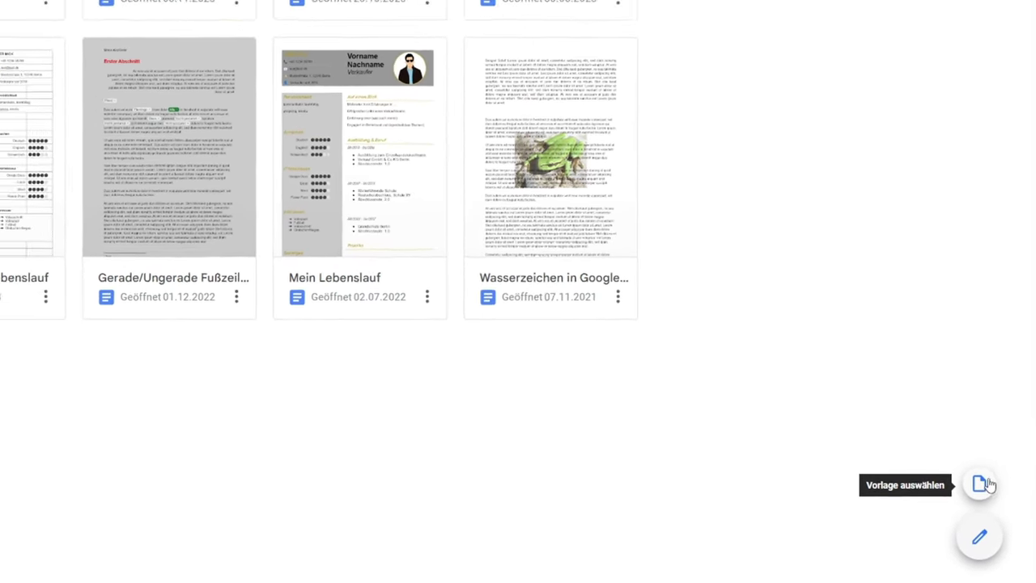
{"action": "left_click", "coordinate": [991, 504]}
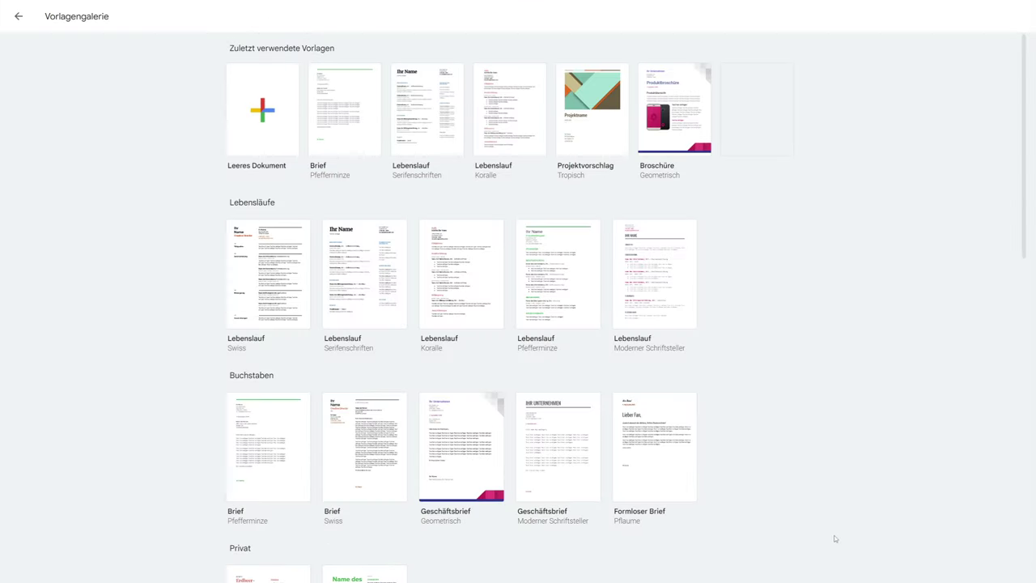
{"action": "scroll", "coordinate": [741, 340], "scroll_direction": "down", "scroll_amount": 3}
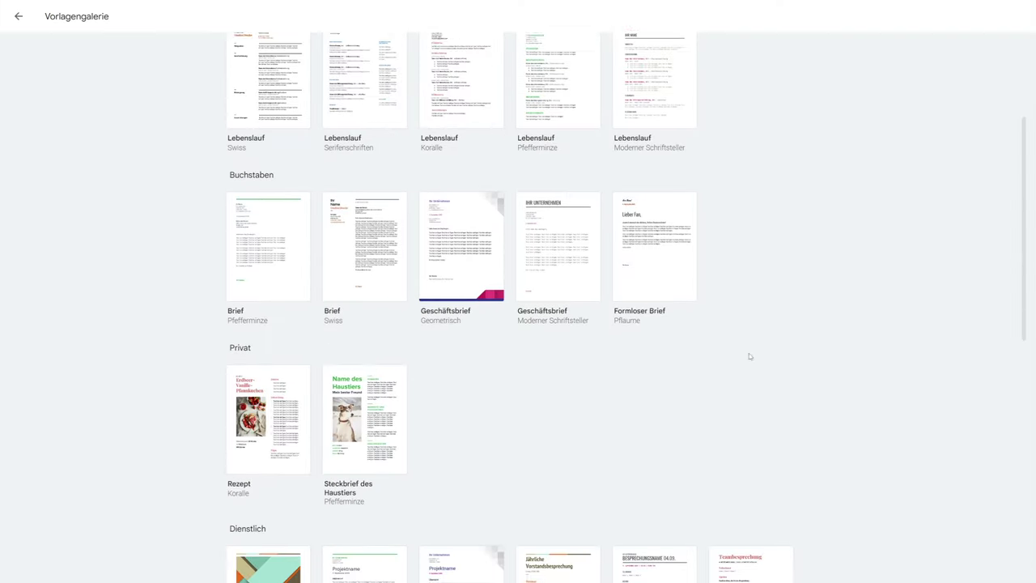
{"action": "scroll", "coordinate": [746, 373], "scroll_direction": "up", "scroll_amount": 3}
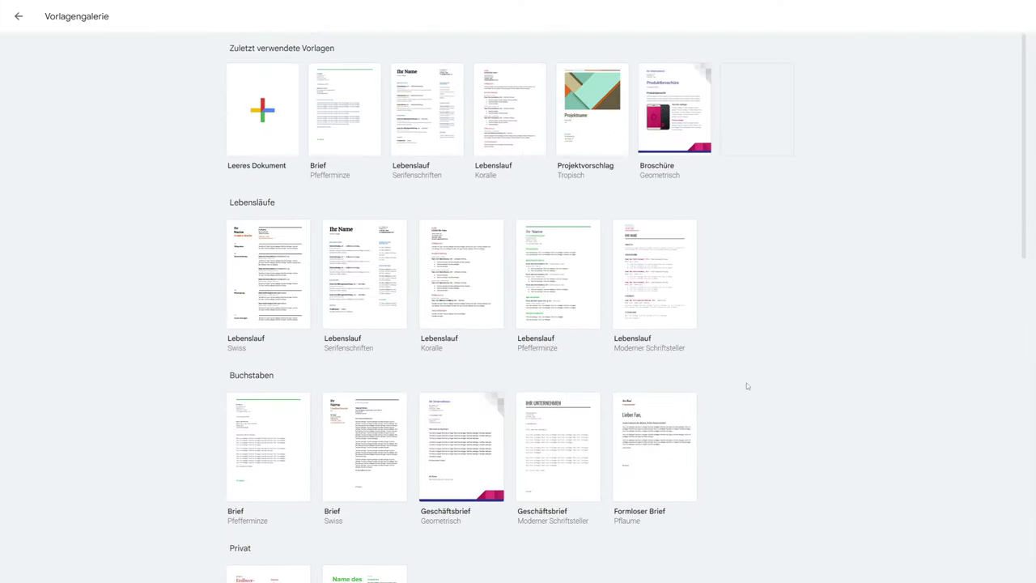
{"action": "left_click", "coordinate": [20, 18]}
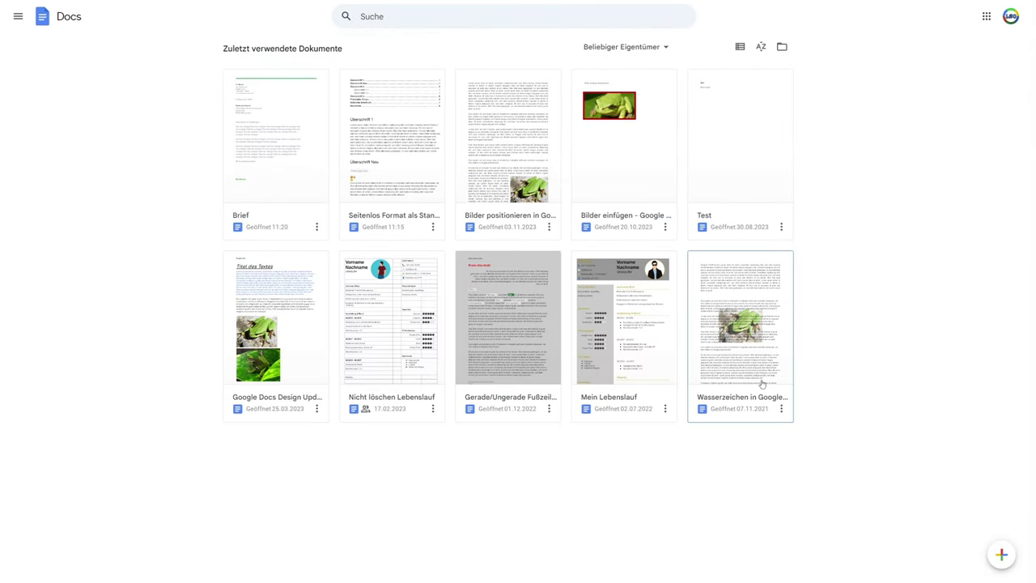
- Create a blank document and rename 'Unbenanntes Dokument' to 'Mein Dokument'
{"action": "left_click", "coordinate": [1003, 557]}
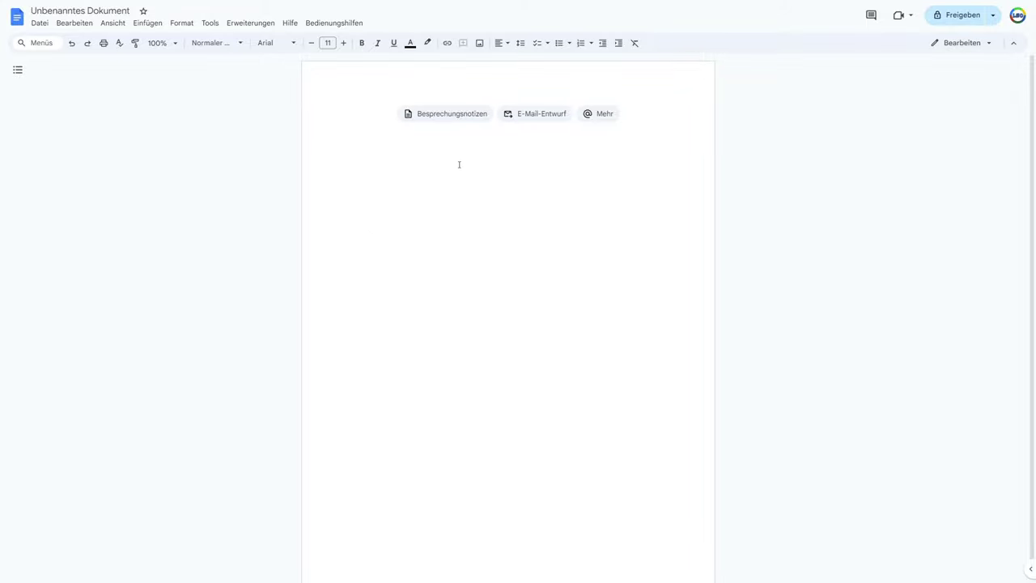
{"action": "left_click", "coordinate": [89, 11]}
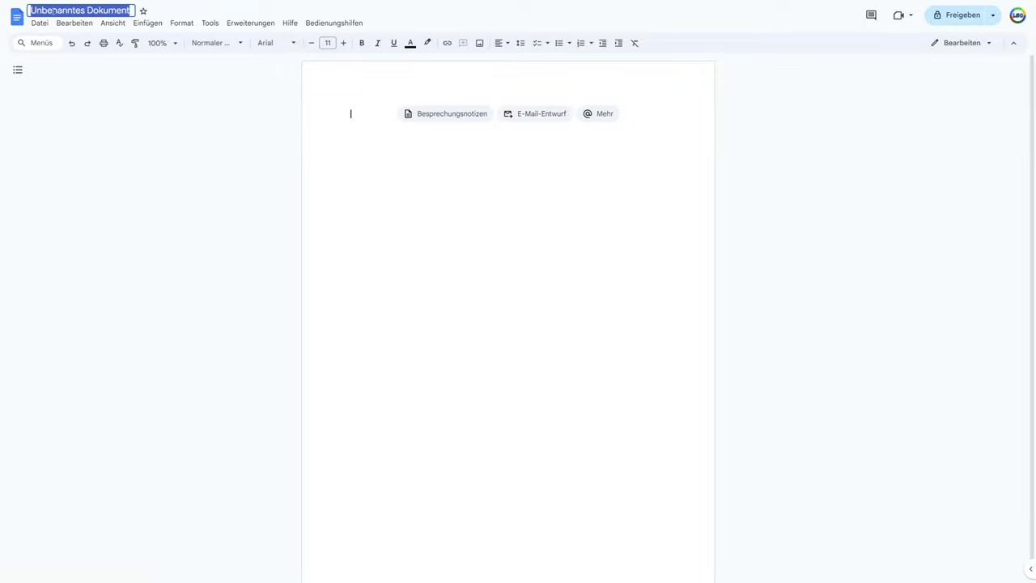
{"action": "type", "text": "Mein Dokument"}
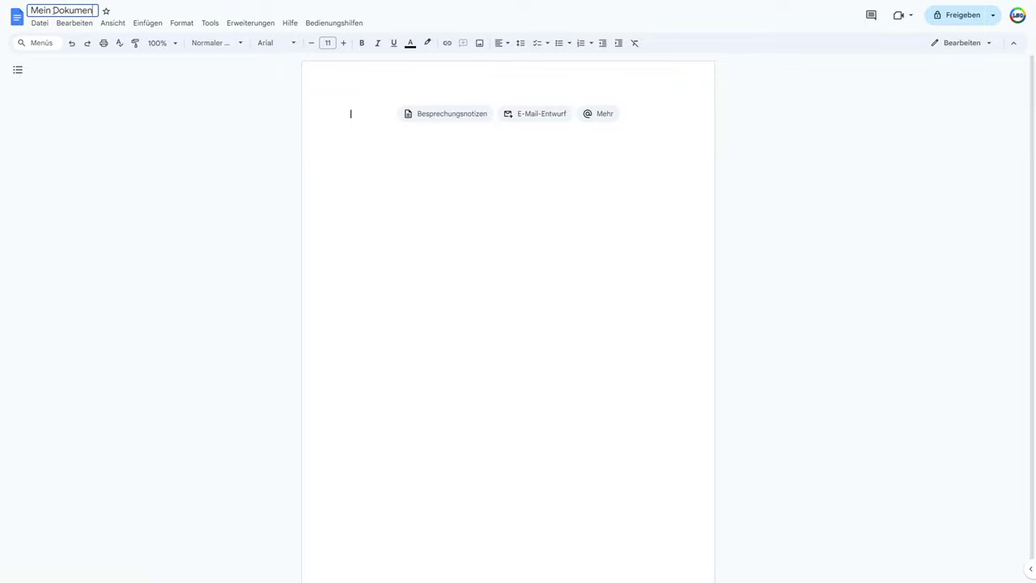
{"action": "left_click", "coordinate": [357, 106]}
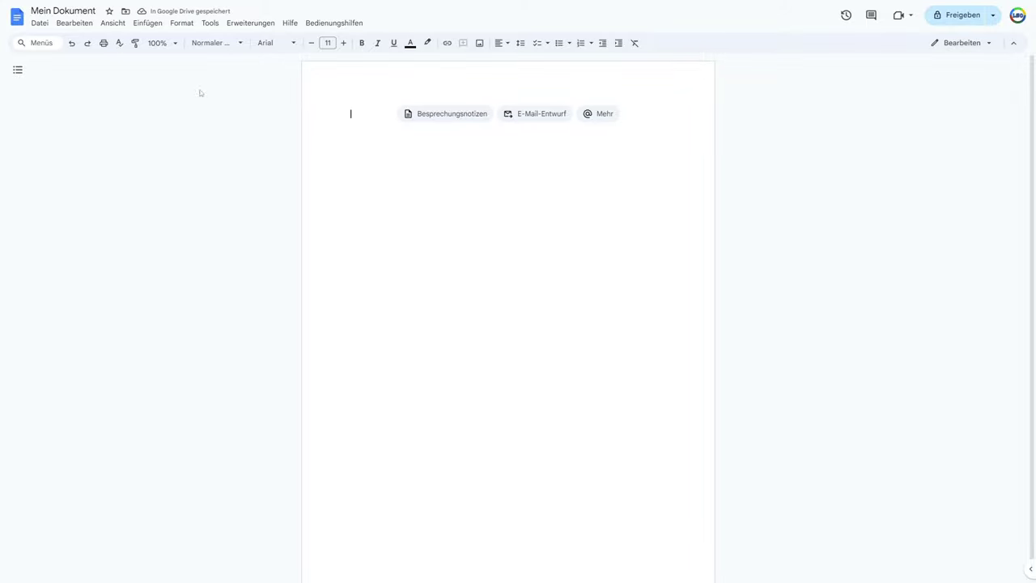
- Leave 'Mein Dokument' and return to the Google Docs start screen
{"action": "left_click", "coordinate": [24, 16]}
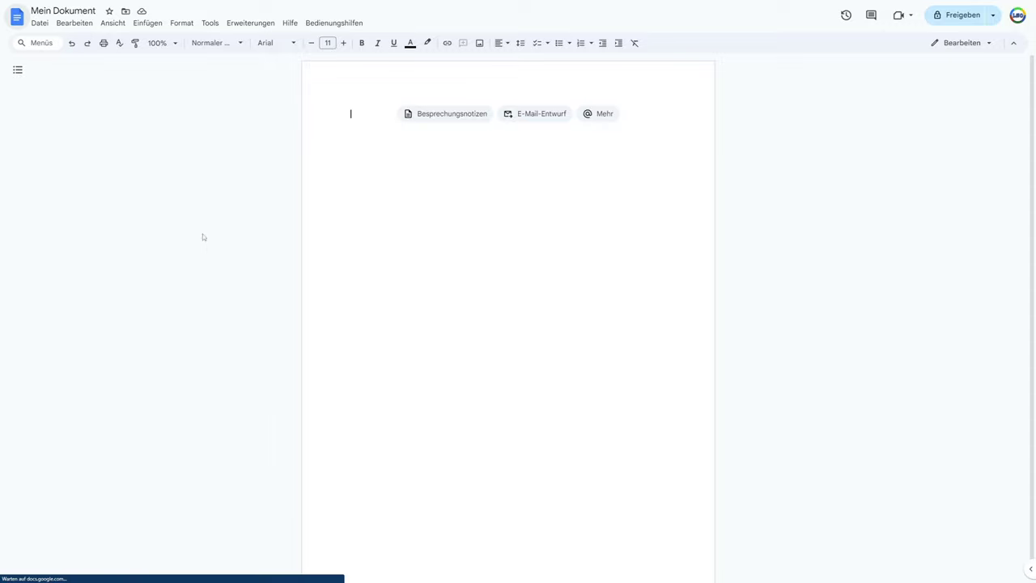